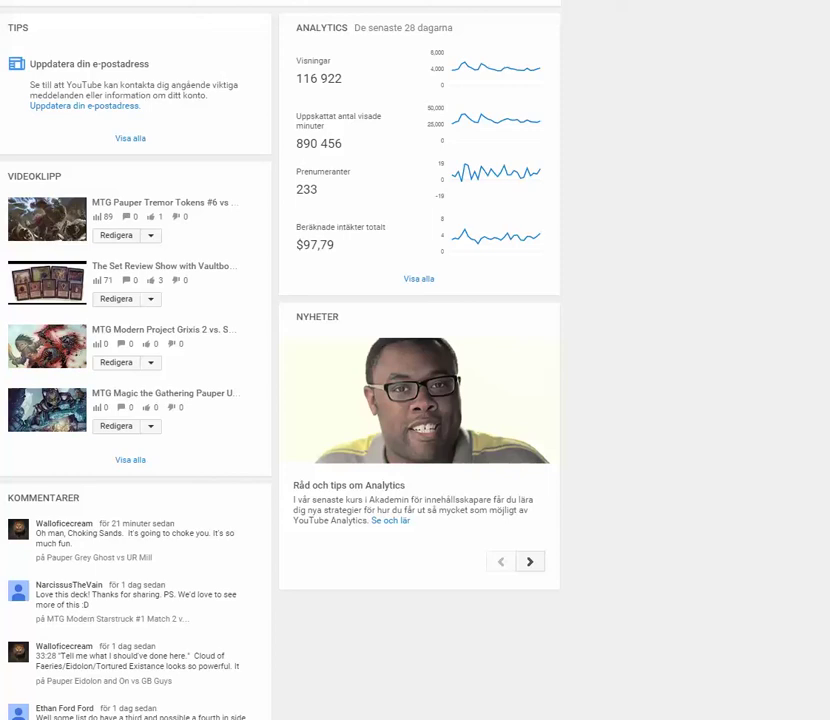
scroll(415, 360, up, 1)
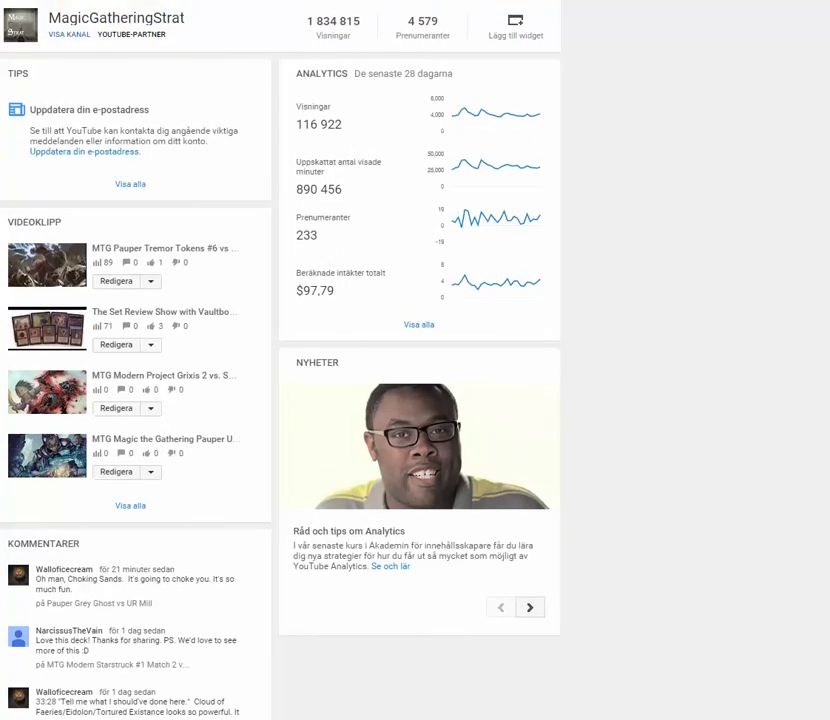